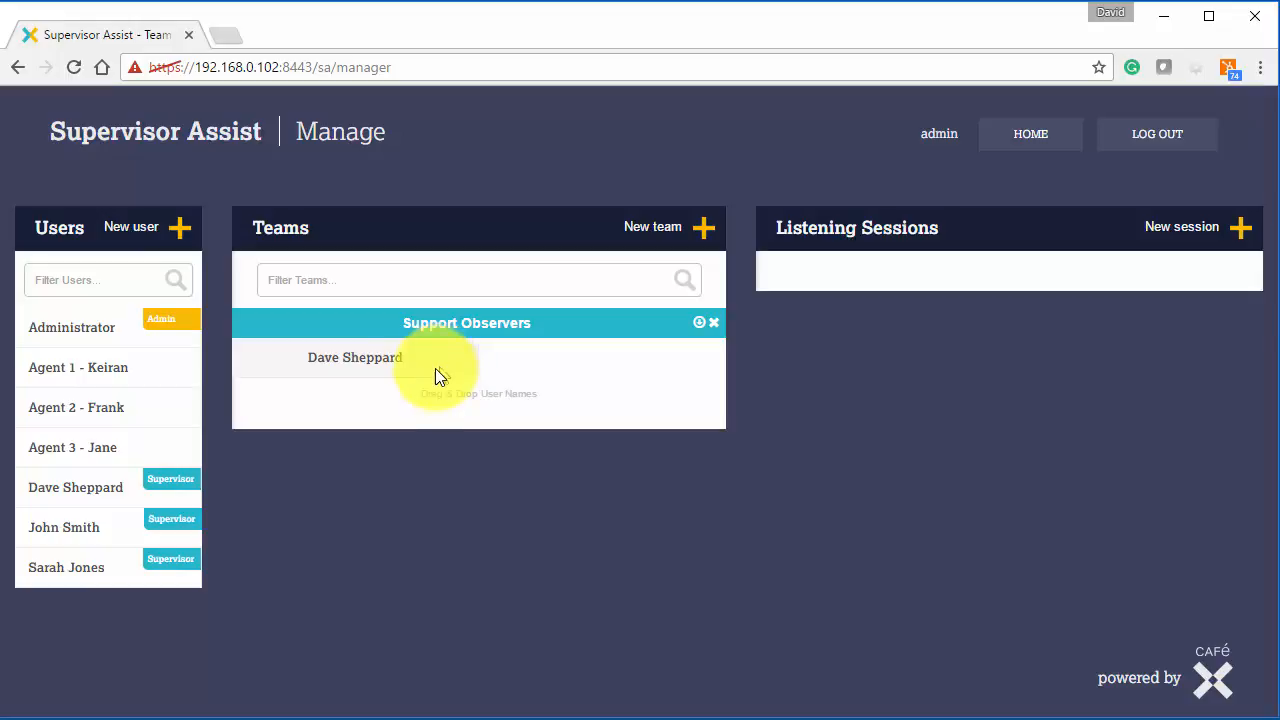
Add the two remaining supervisors from the user list to the Support Observers team
left_click_drag(95, 525, 365, 395)
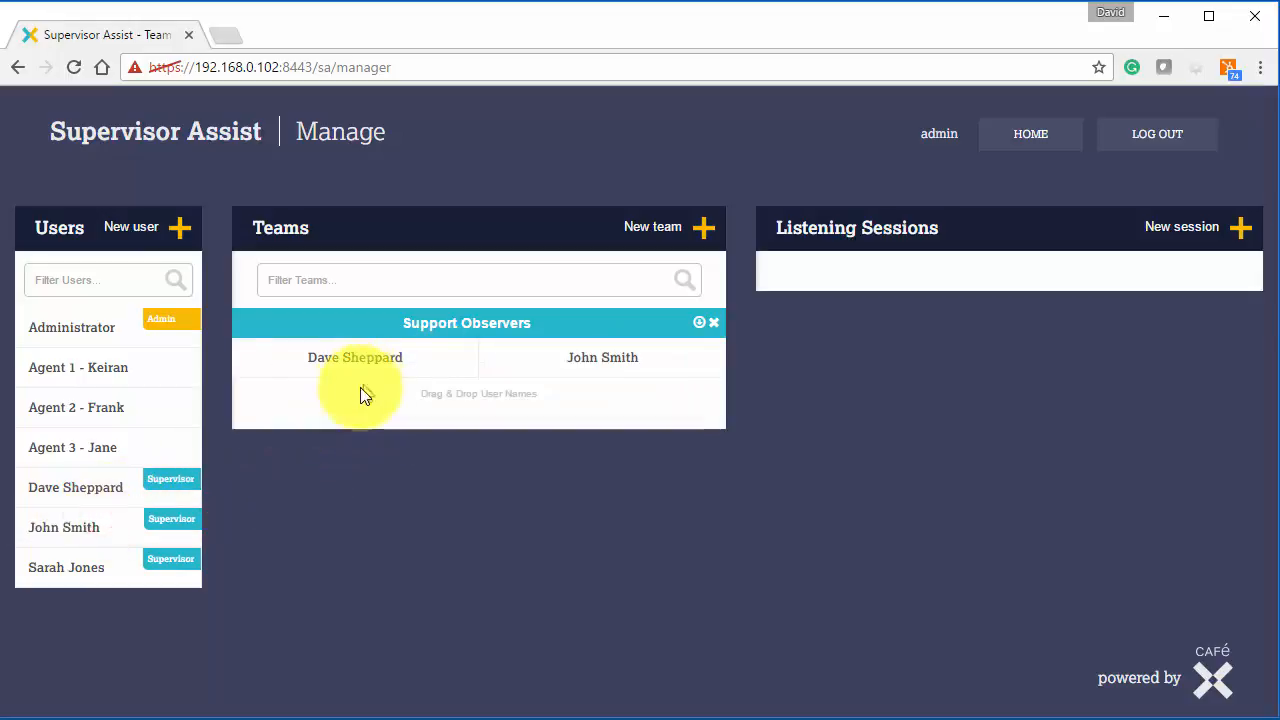
left_click_drag(63, 566, 345, 445)
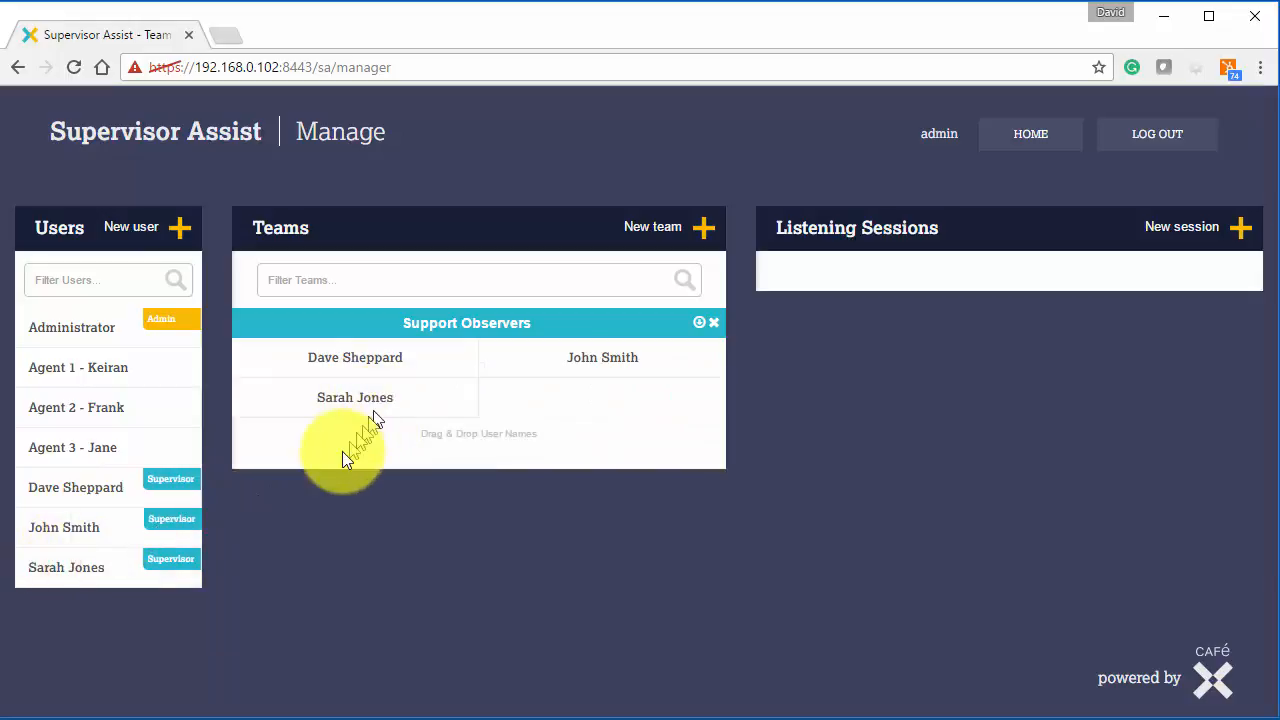
Filter the user list by a supervisor's first name and clear the filter again
left_click(74, 284)
type("Dave")
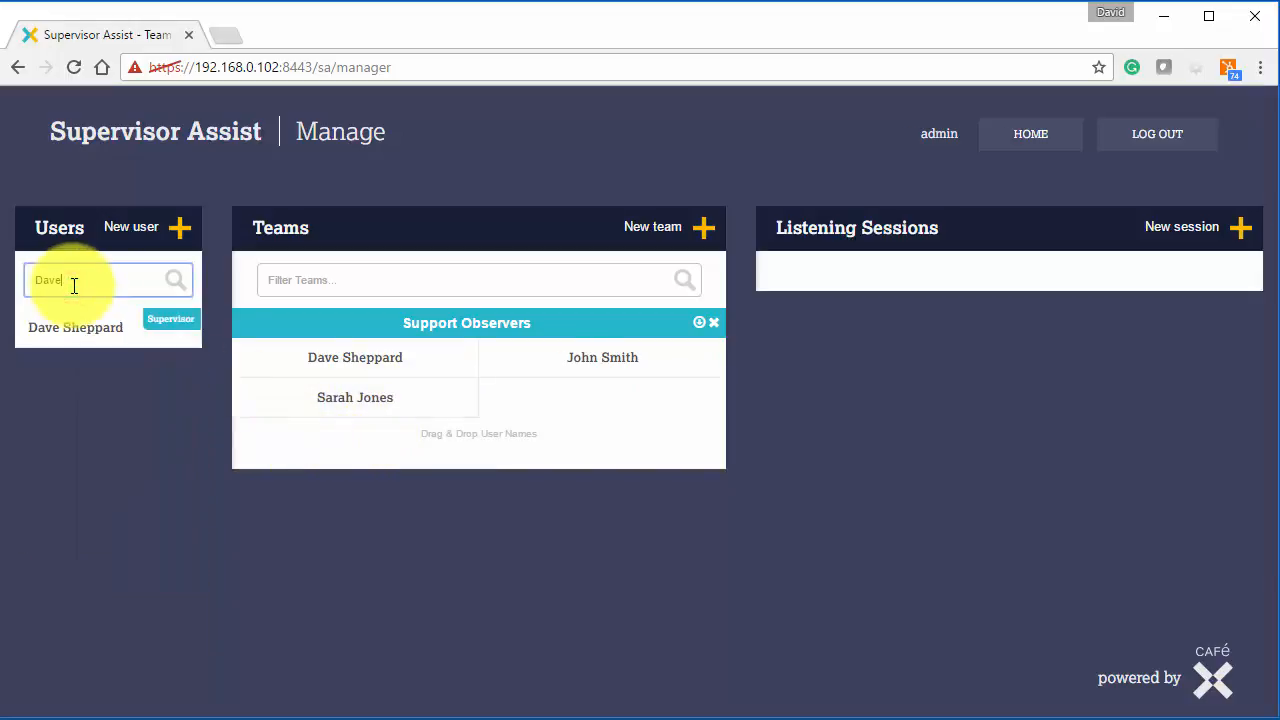
key("BackSpace")
key("BackSpace")
key("BackSpace")
key("BackSpace")
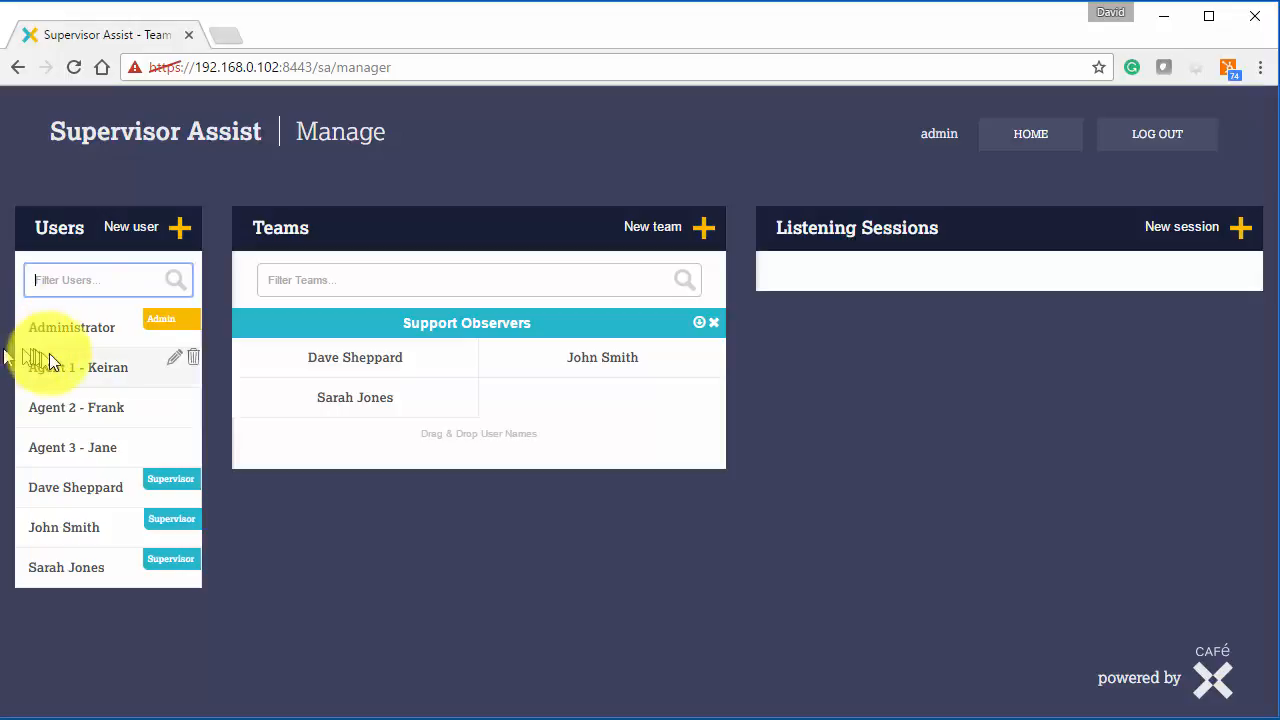
Add Agent 1 to the Support Observers team and remove that agent from it again
left_click_drag(57, 363, 334, 391)
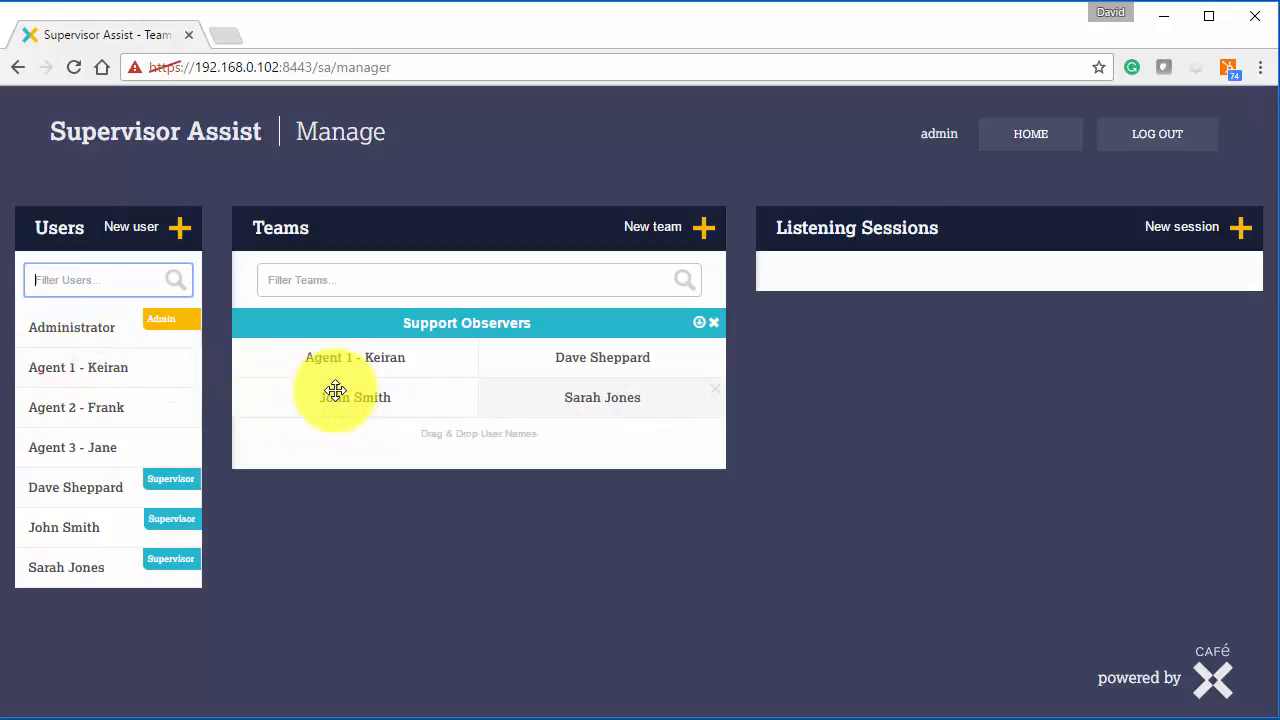
left_click(470, 358)
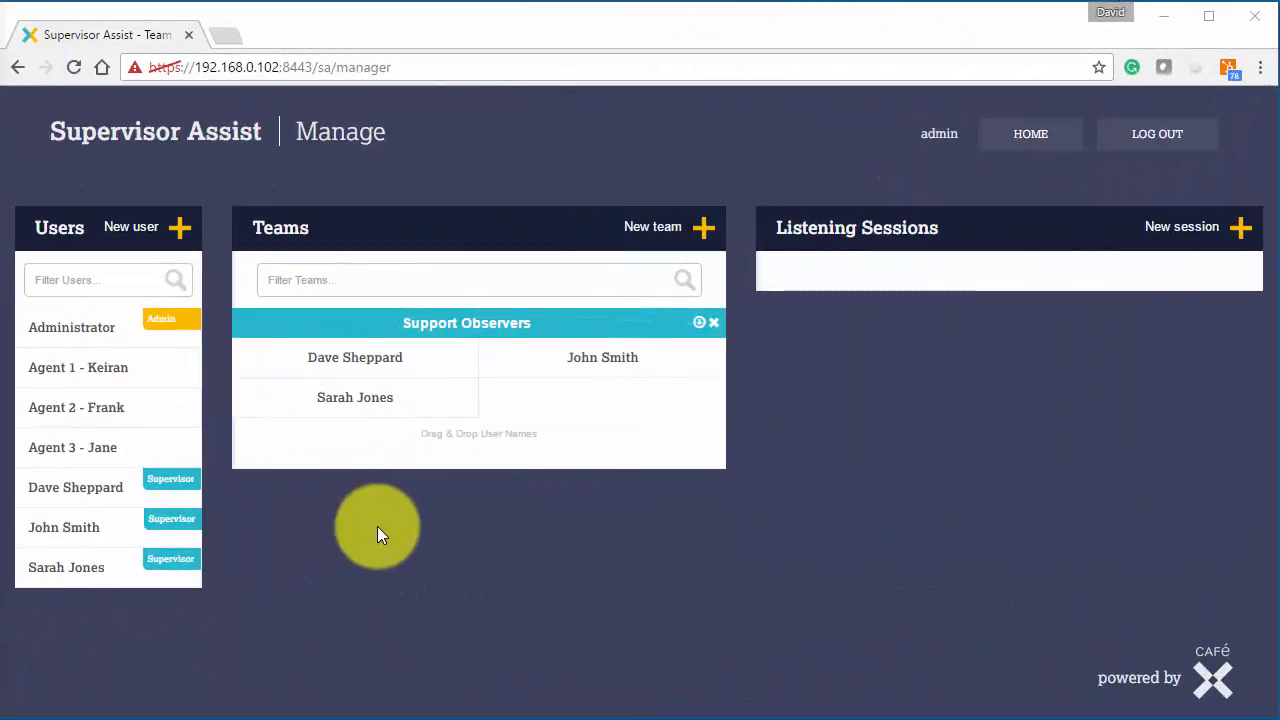
Create a team named Support Observees New and add Agent 1, Agent 2 and Agent 3 to it
left_click(695, 230)
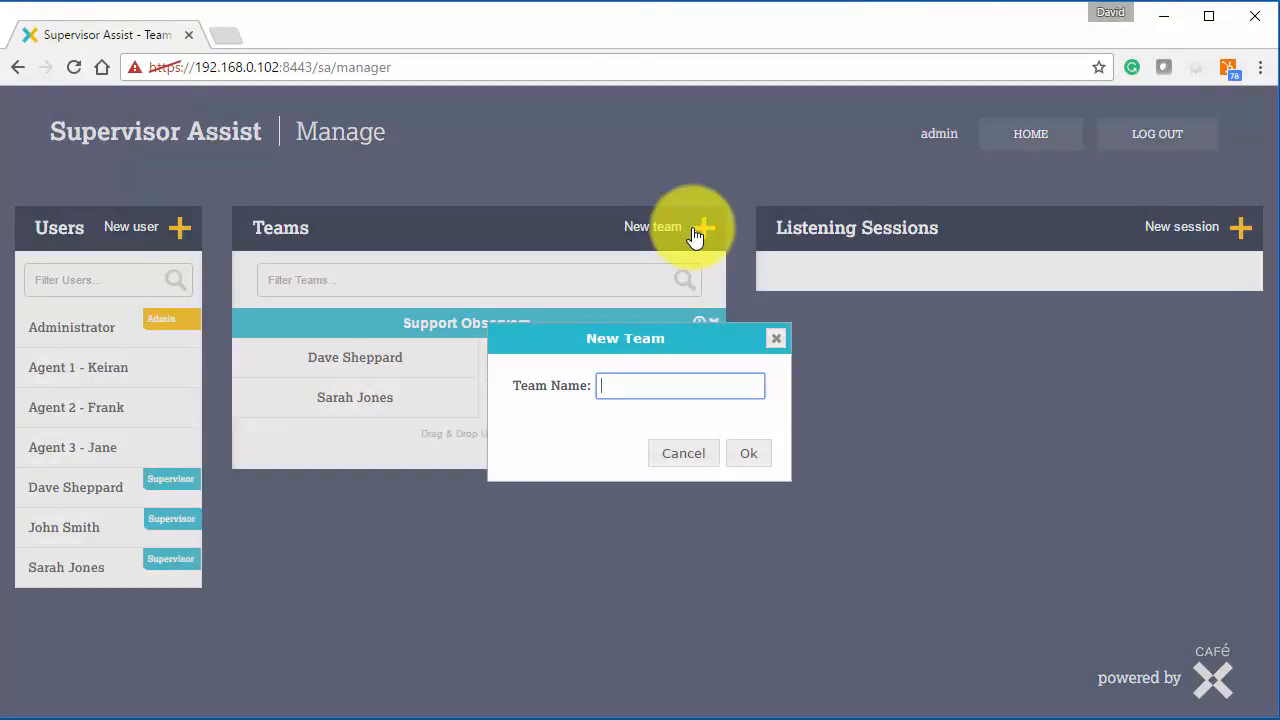
type("Support Observees New")
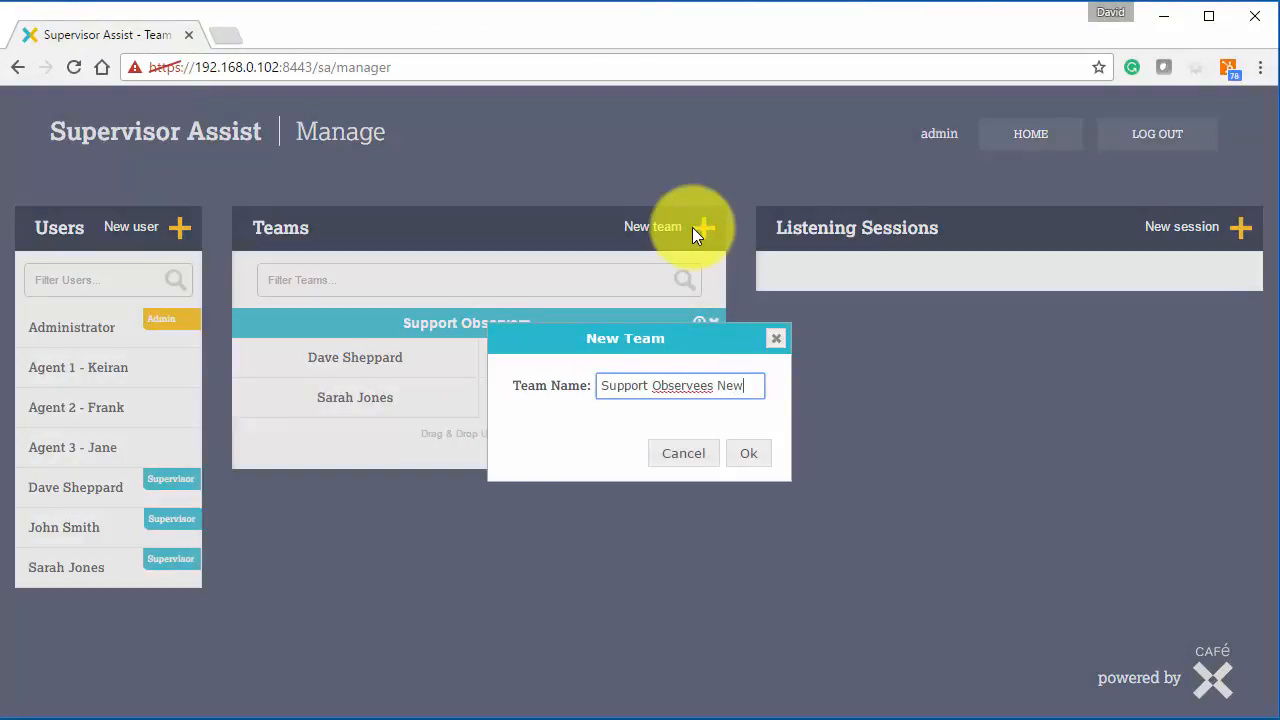
left_click(748, 452)
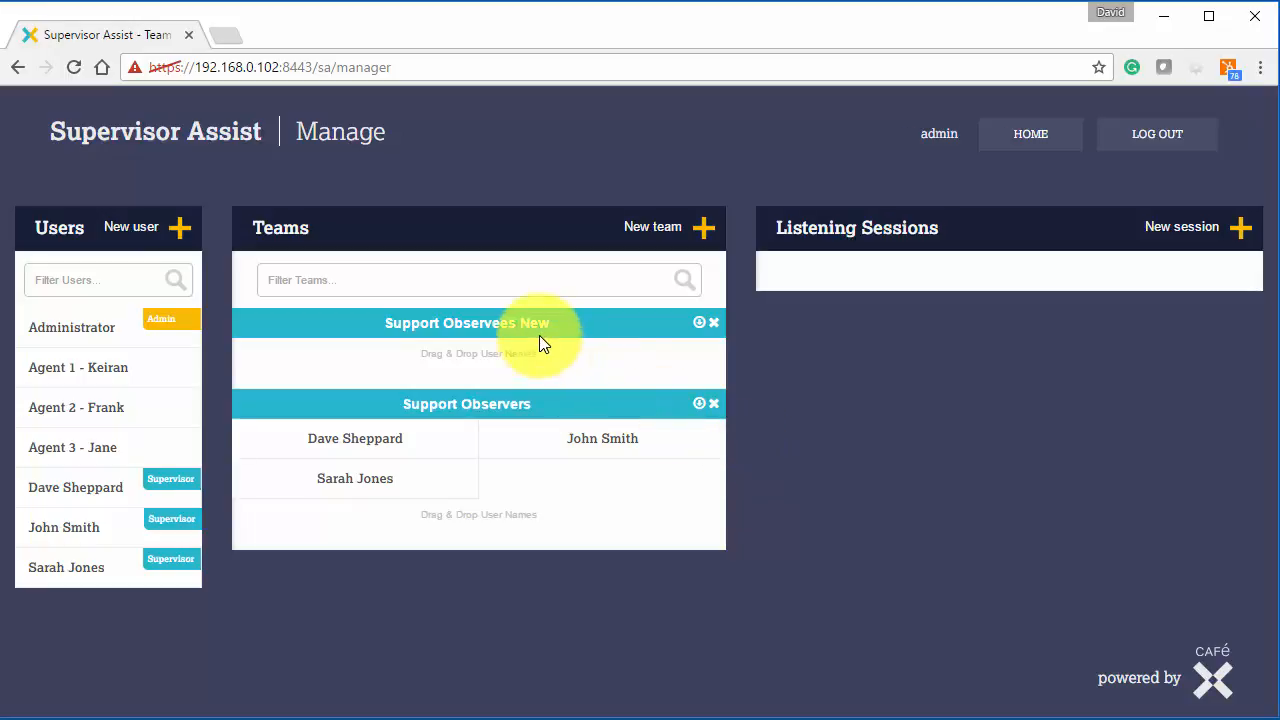
left_click_drag(90, 367, 250, 373)
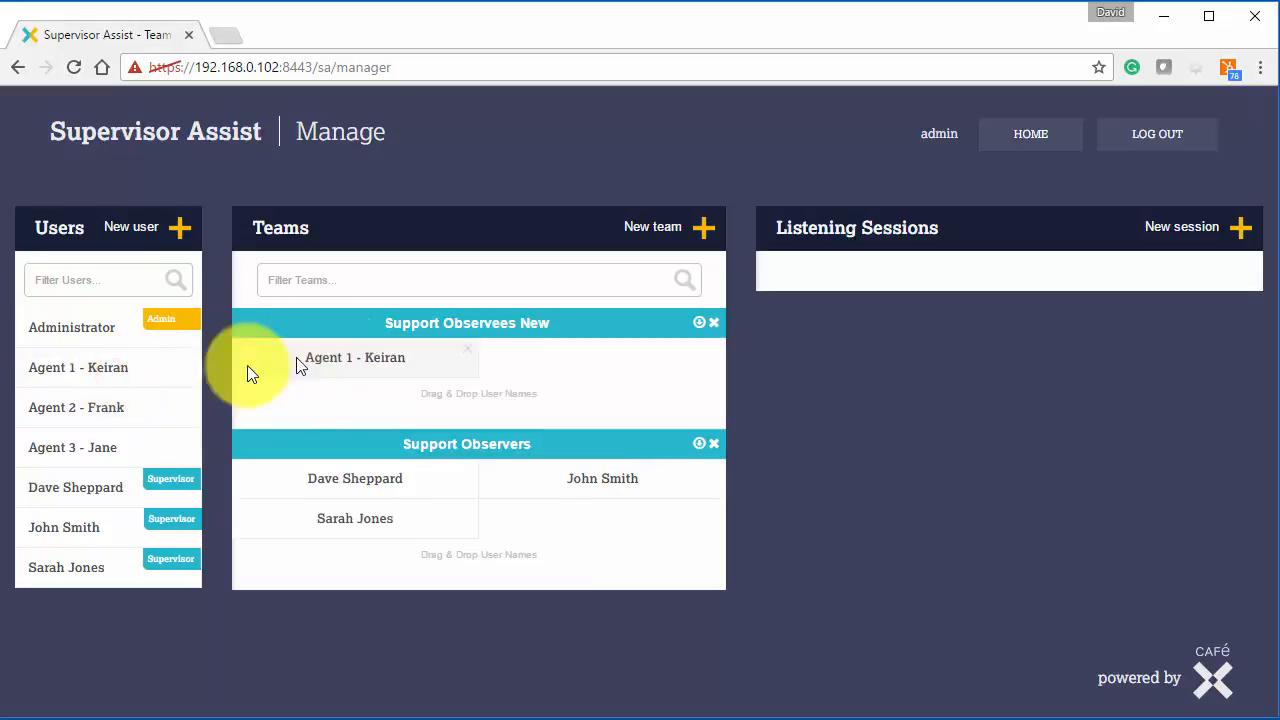
left_click_drag(91, 403, 270, 385)
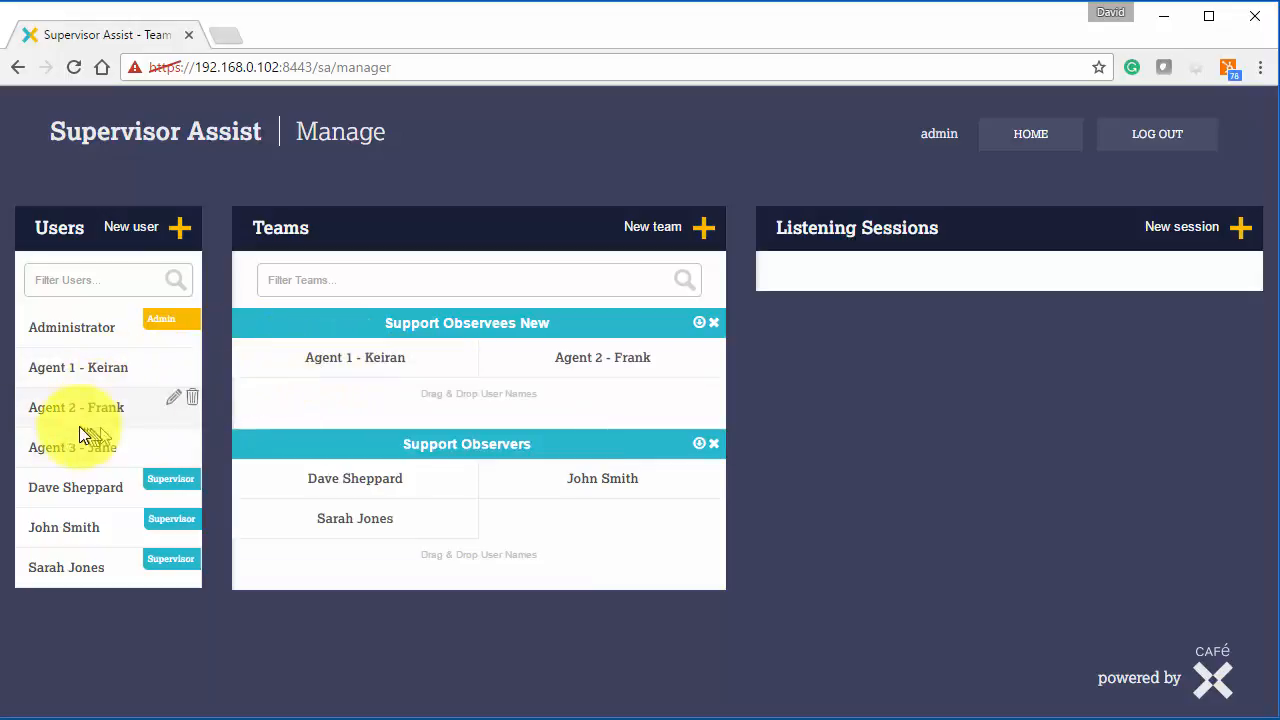
left_click_drag(80, 432, 321, 414)
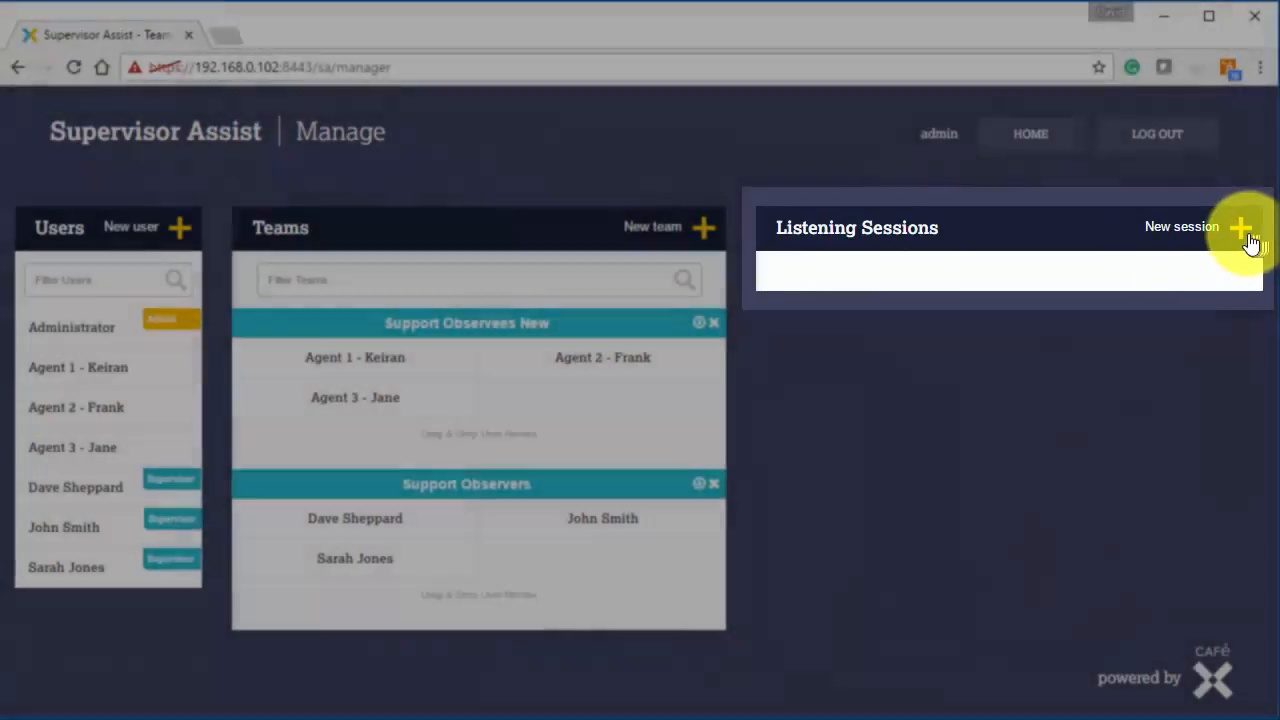
Create a listening session named Support New running from 11/16/2016 to 11/22/2016 with a 50% target
left_click(1249, 238)
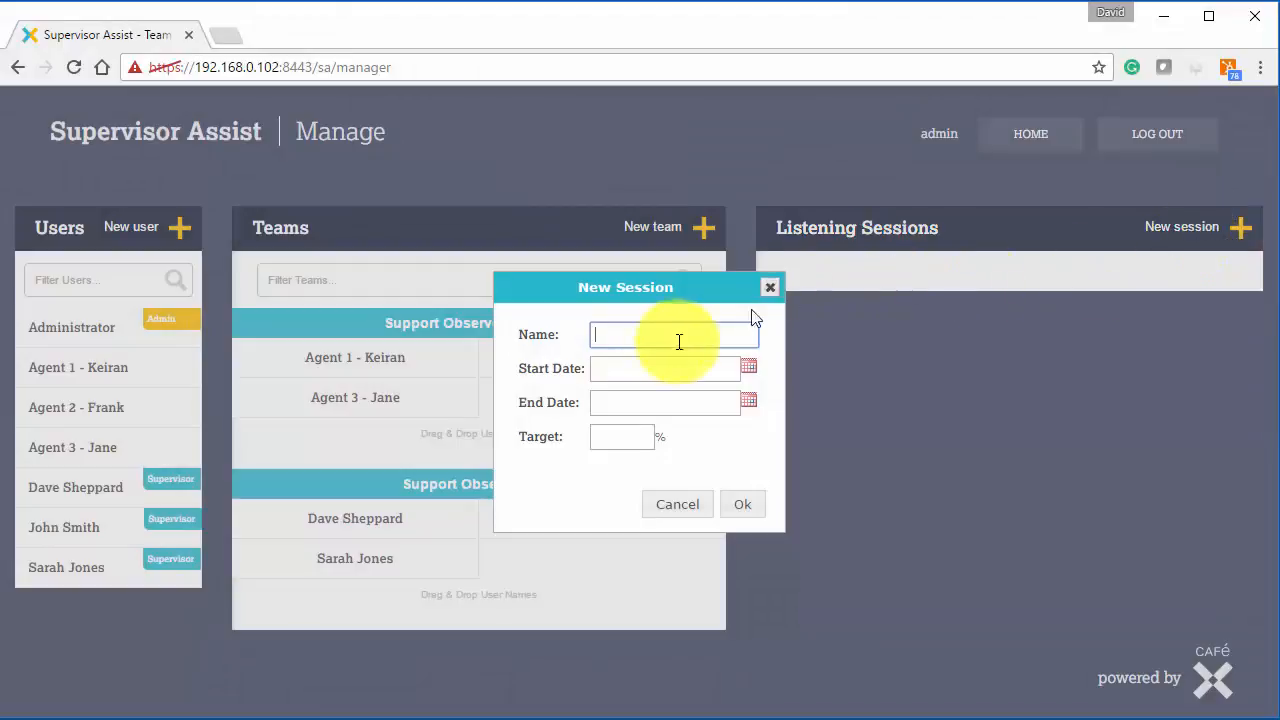
type("Support New")
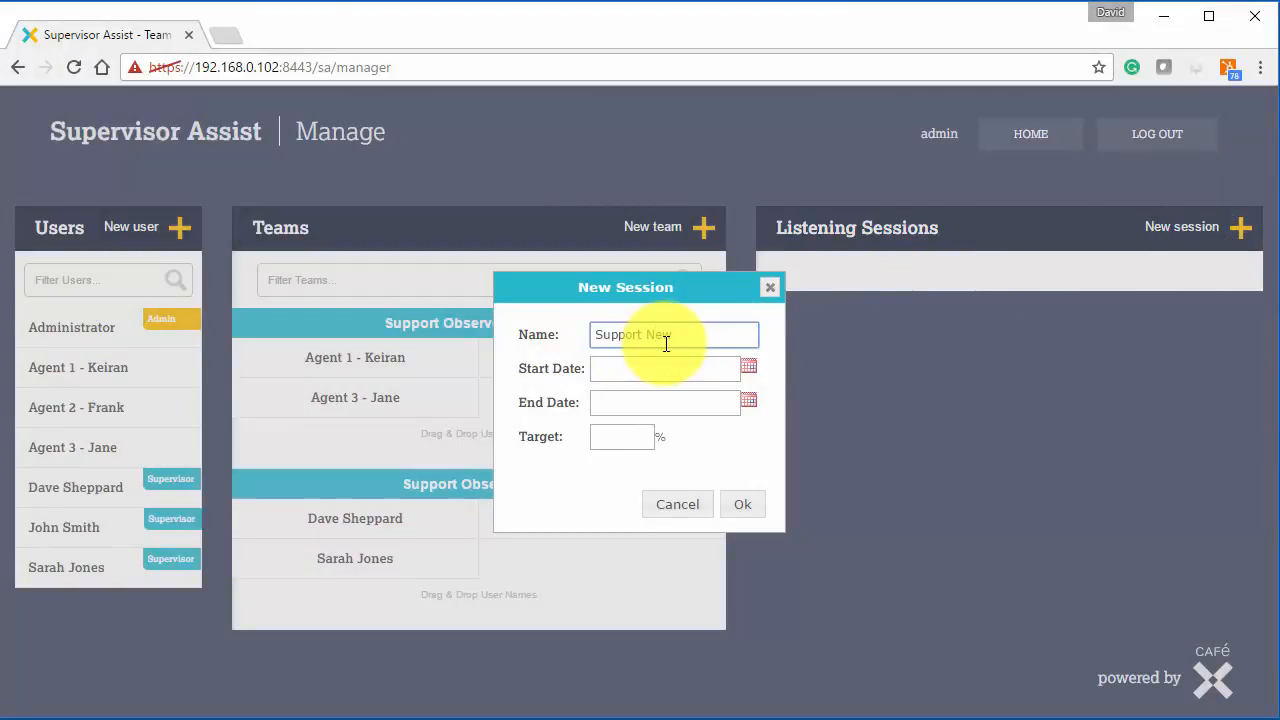
left_click(749, 366)
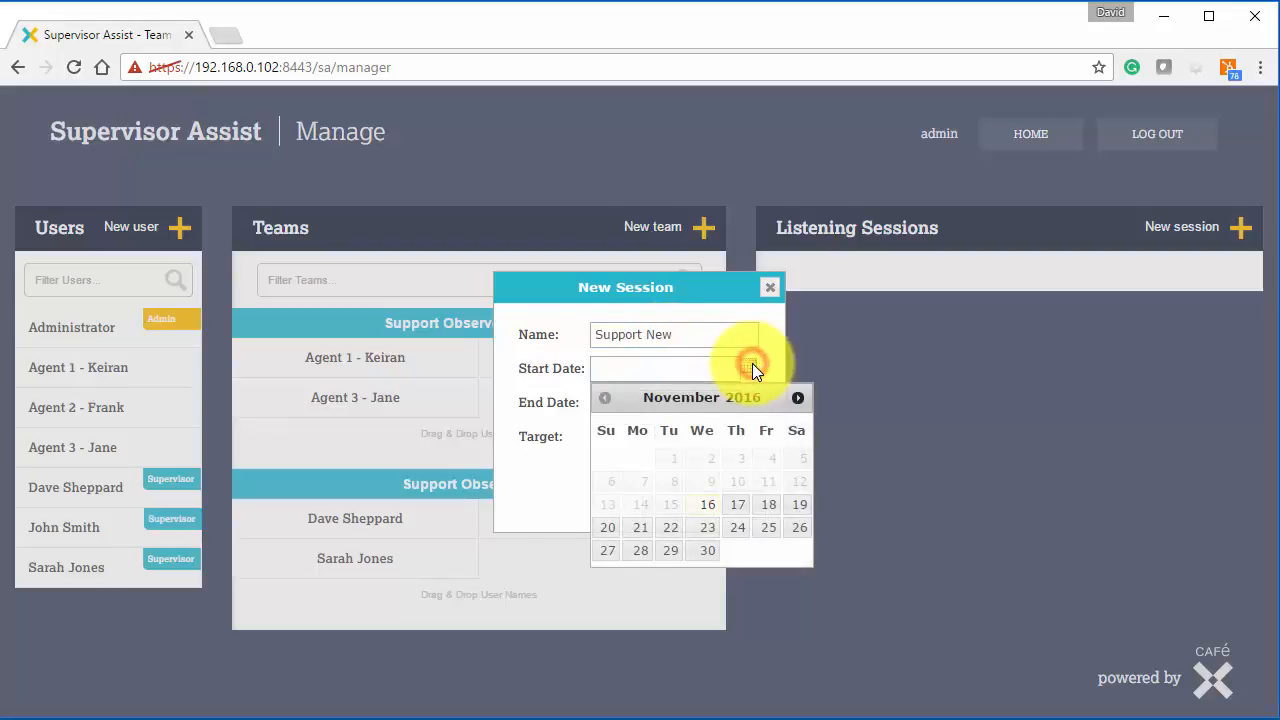
left_click(707, 505)
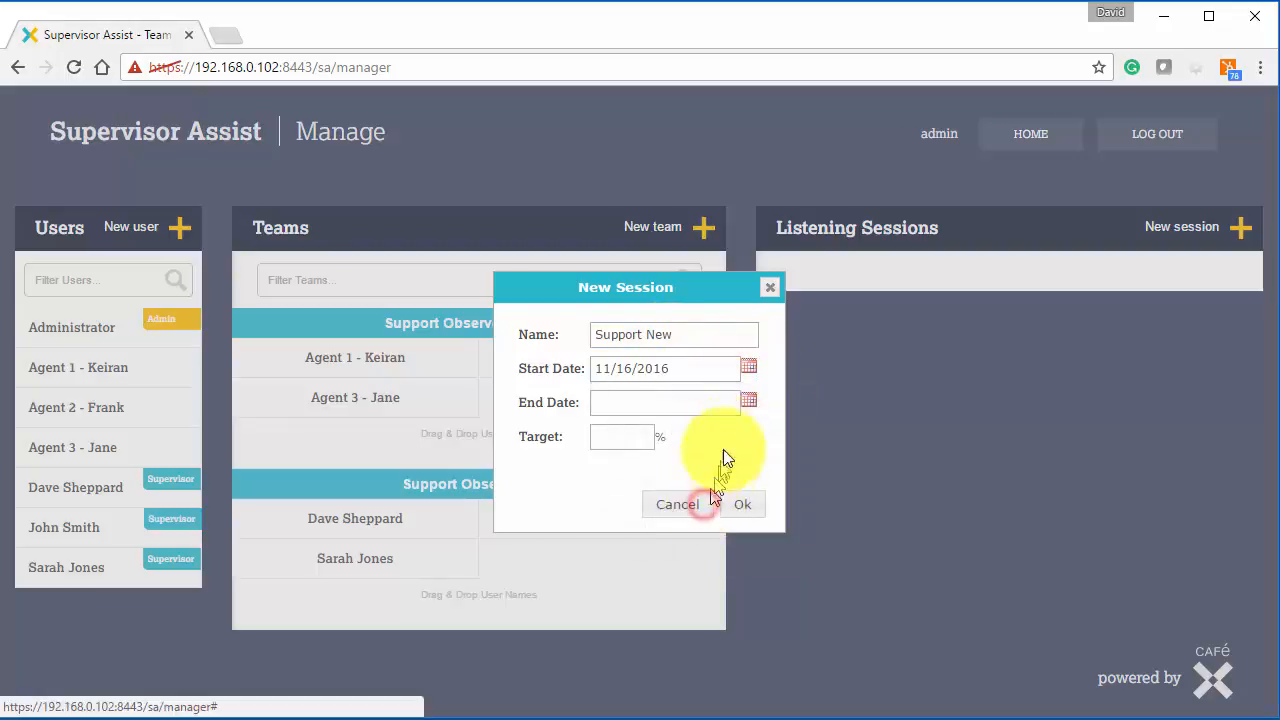
left_click(749, 401)
left_click(669, 561)
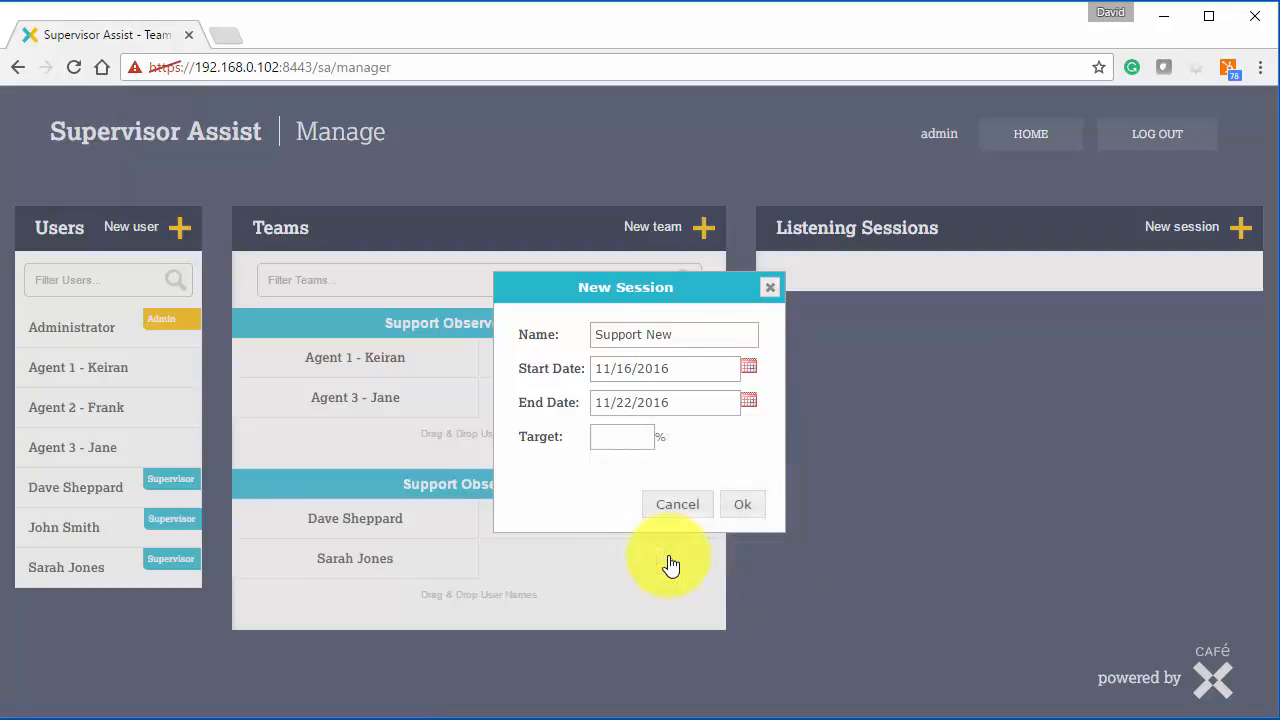
left_click(623, 437)
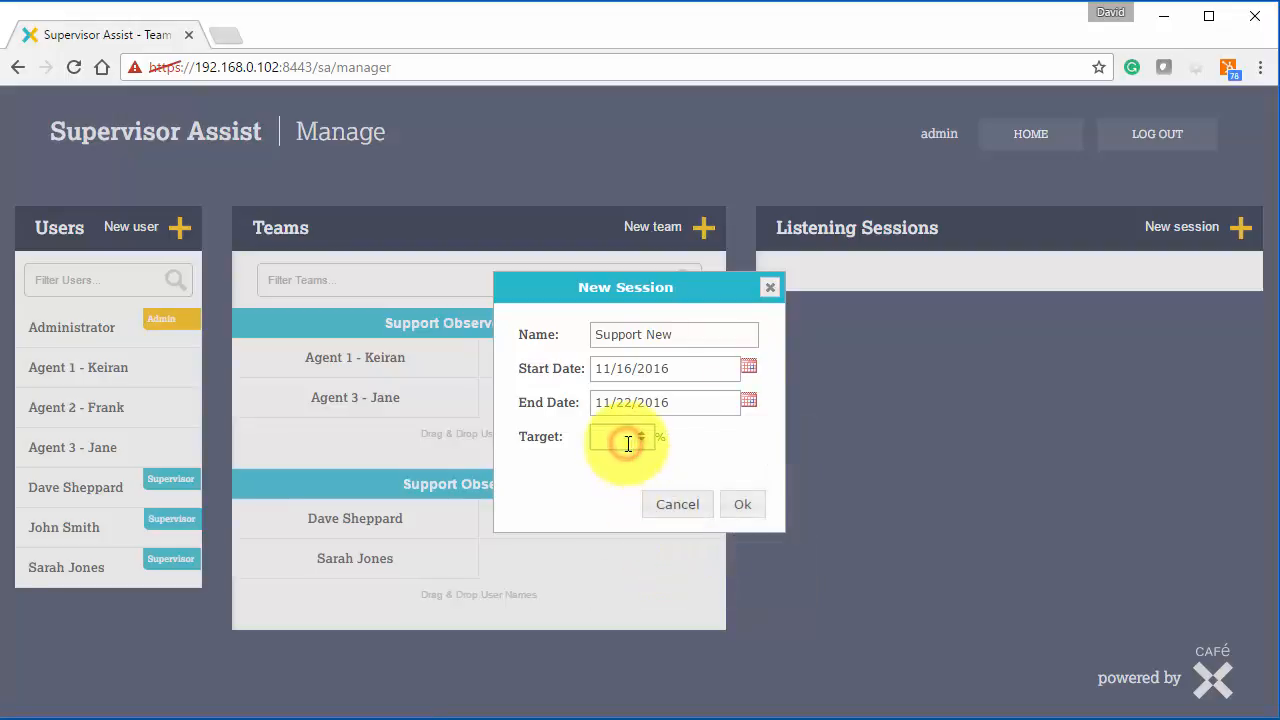
type("50")
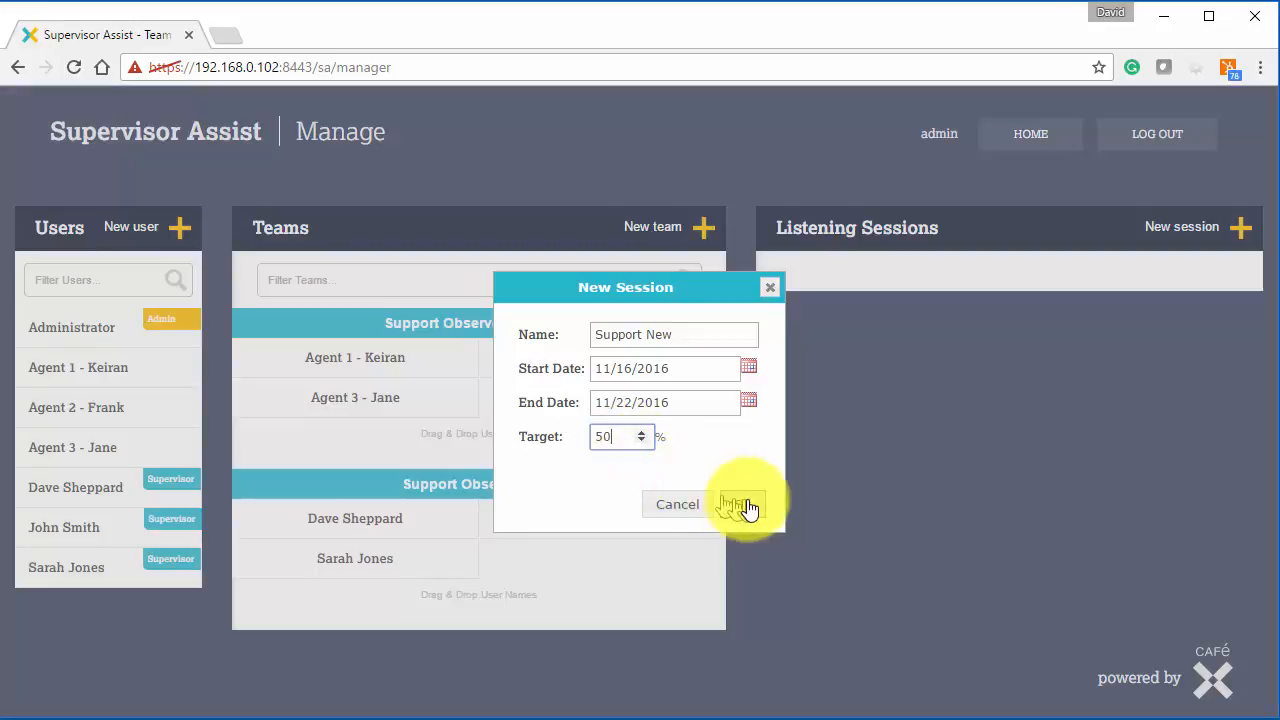
left_click(742, 505)
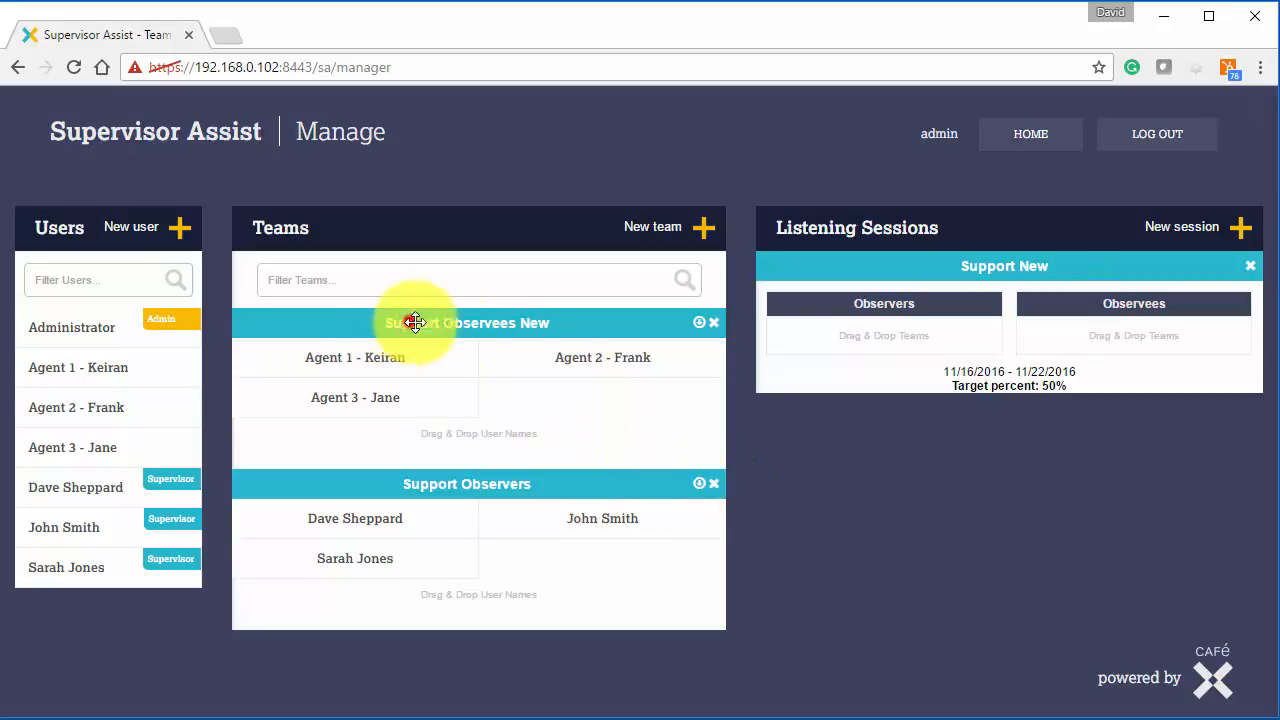
Assign Support Observees New as observees and Support Observers as observers of the Support New session
left_click_drag(415, 322, 1089, 333)
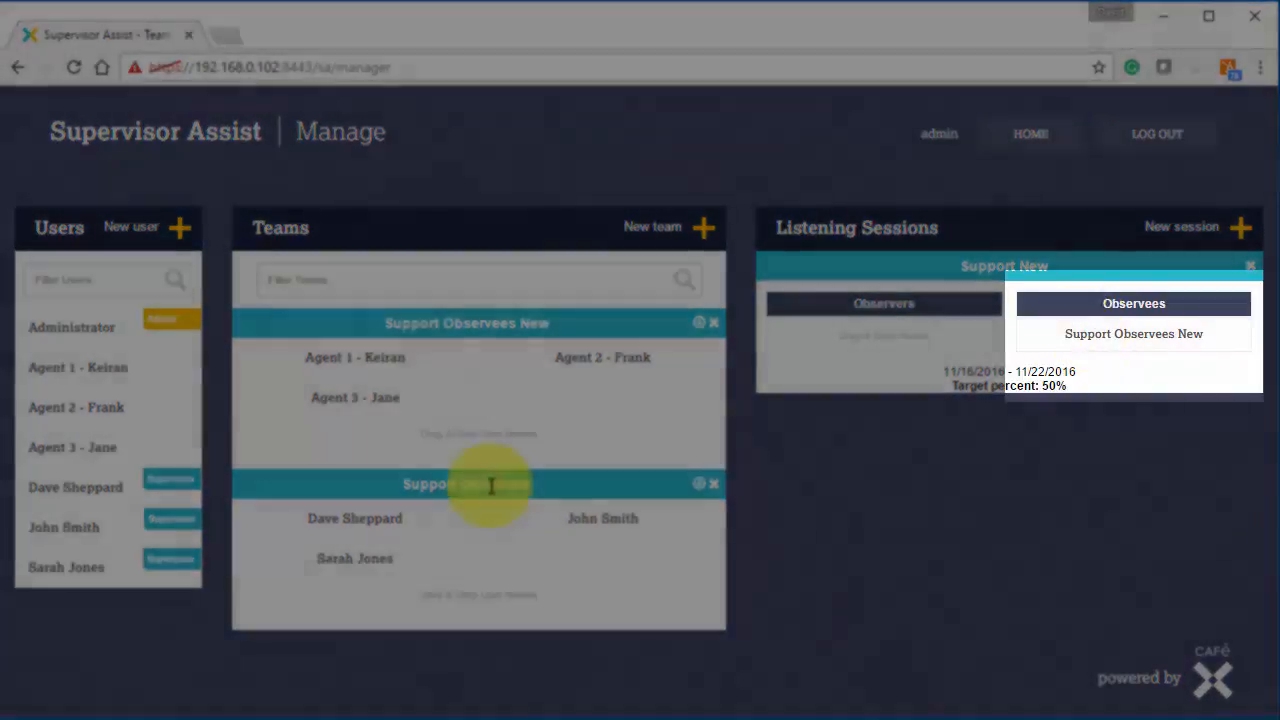
left_click_drag(489, 484, 872, 323)
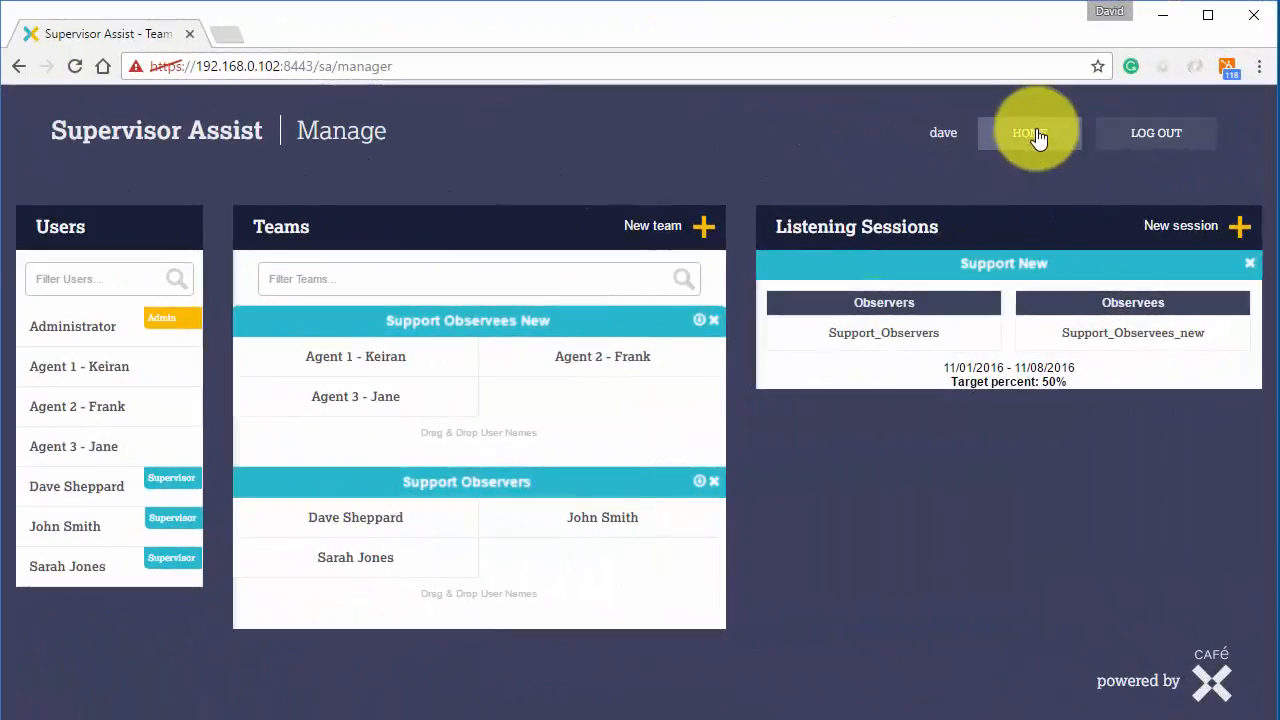
Go from the home page to the monitoring dashboard and observe Agent 1's call and desktop
left_click(1030, 134)
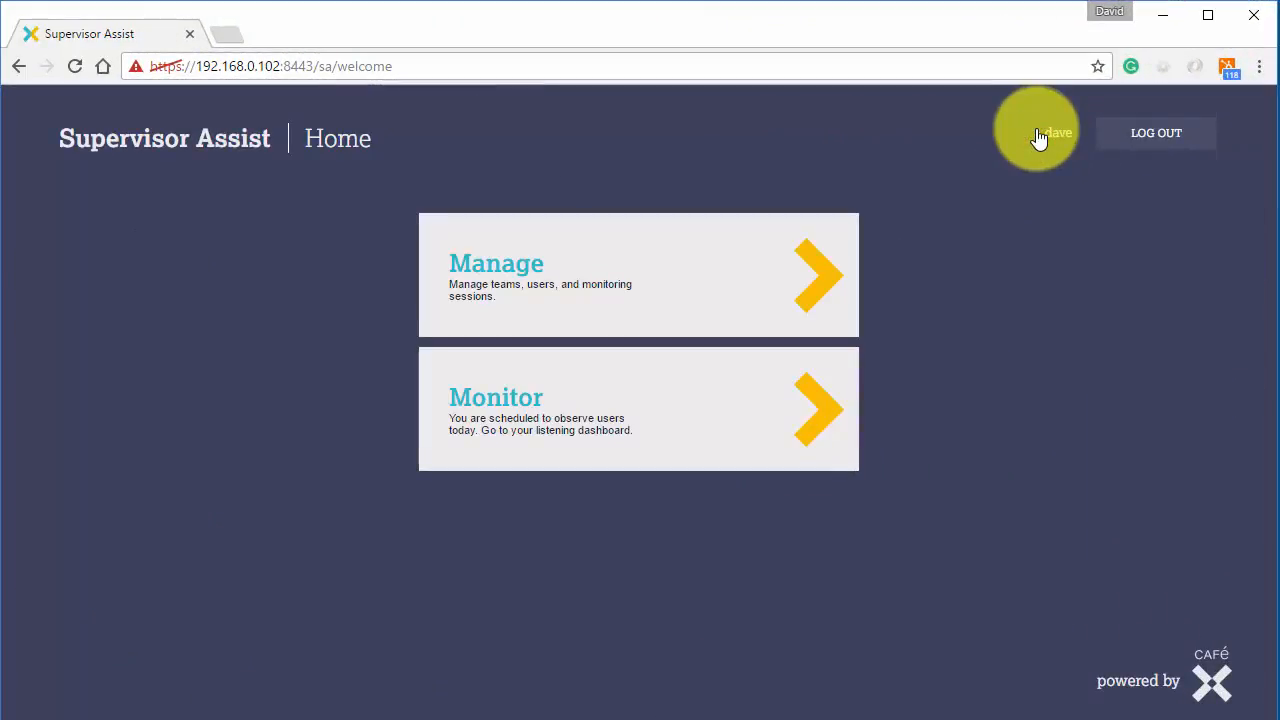
left_click(677, 425)
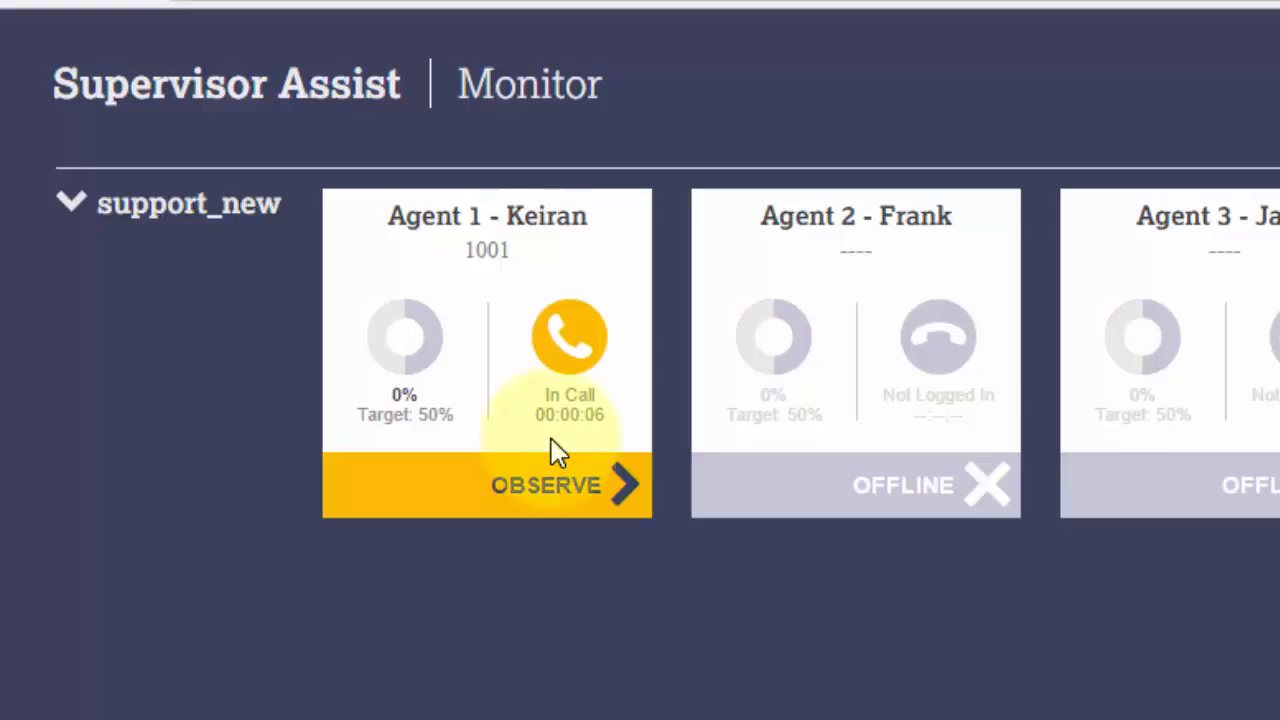
left_click(566, 500)
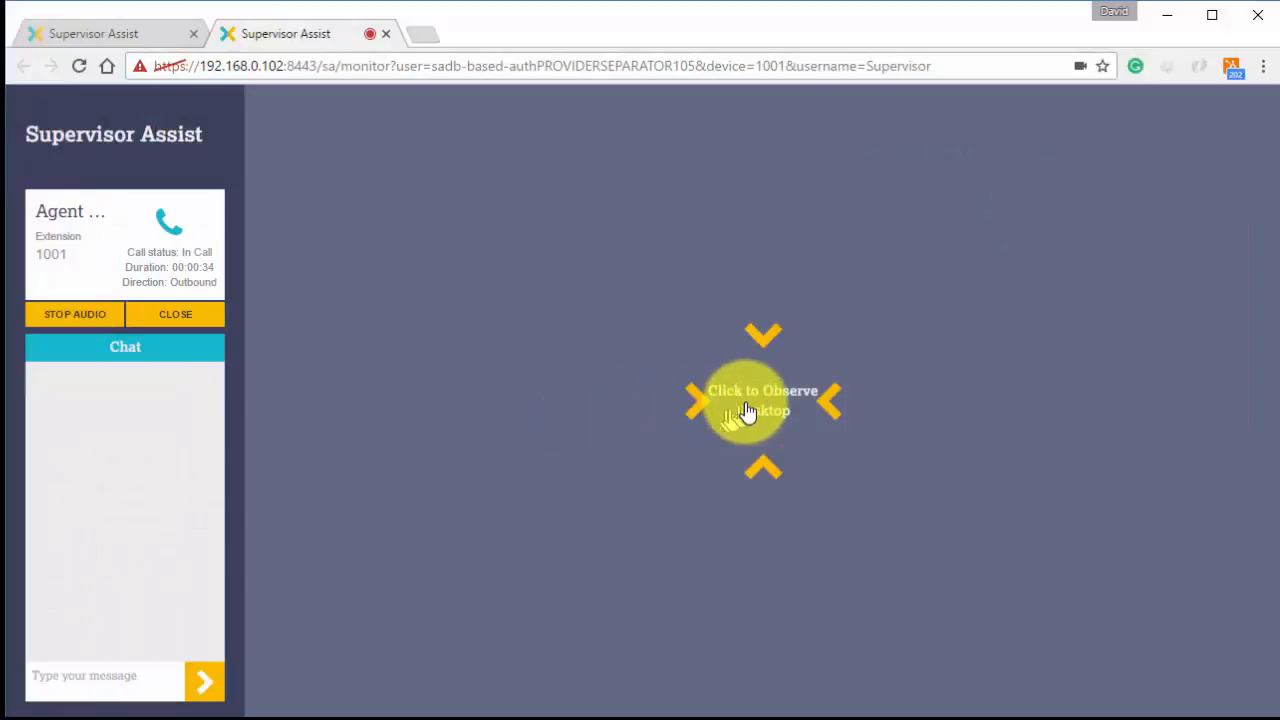
left_click(749, 413)
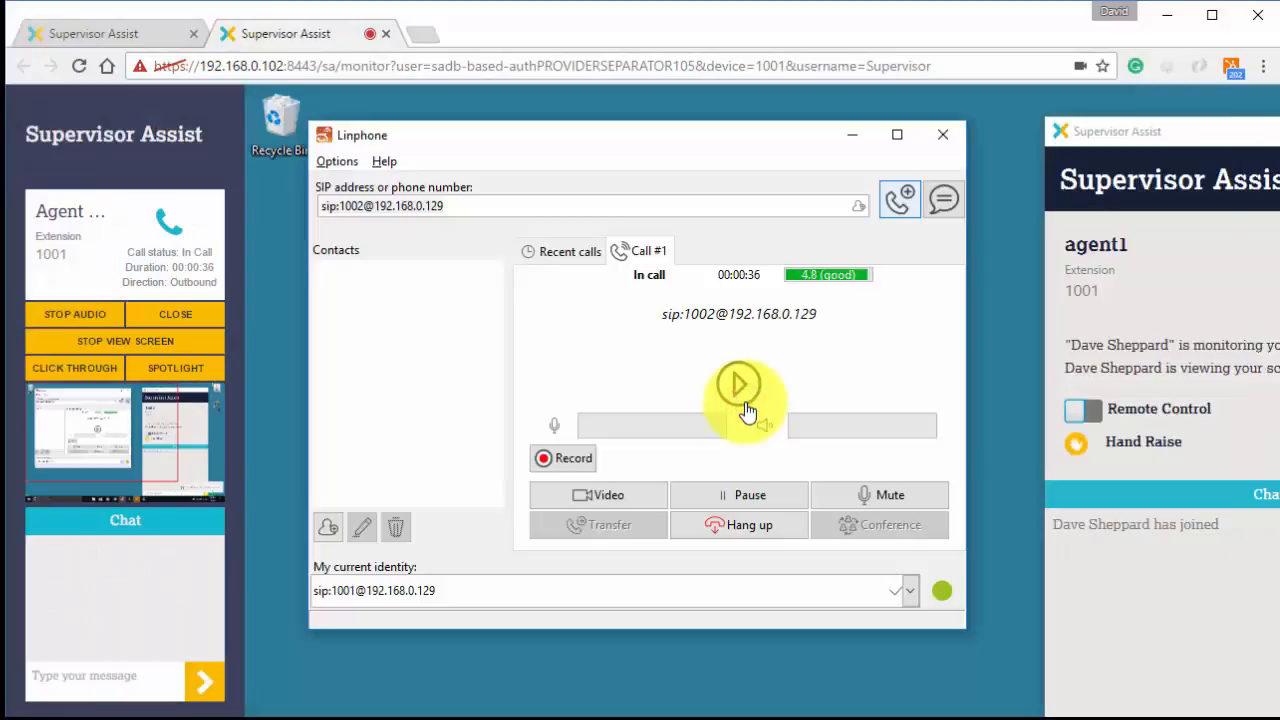